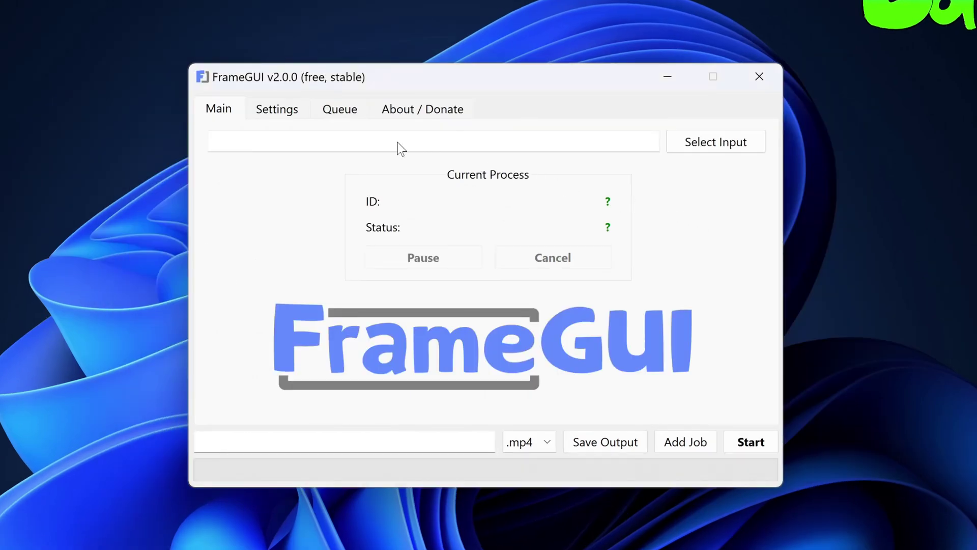
- Look through FrameGUI's Settings, Queue and About / Donate tabs in turn
click(272, 115)
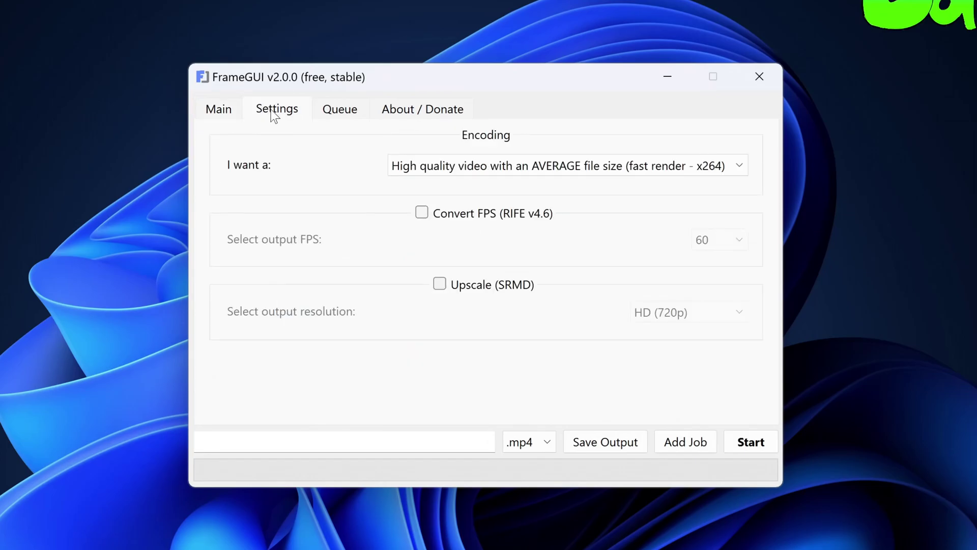
click(353, 113)
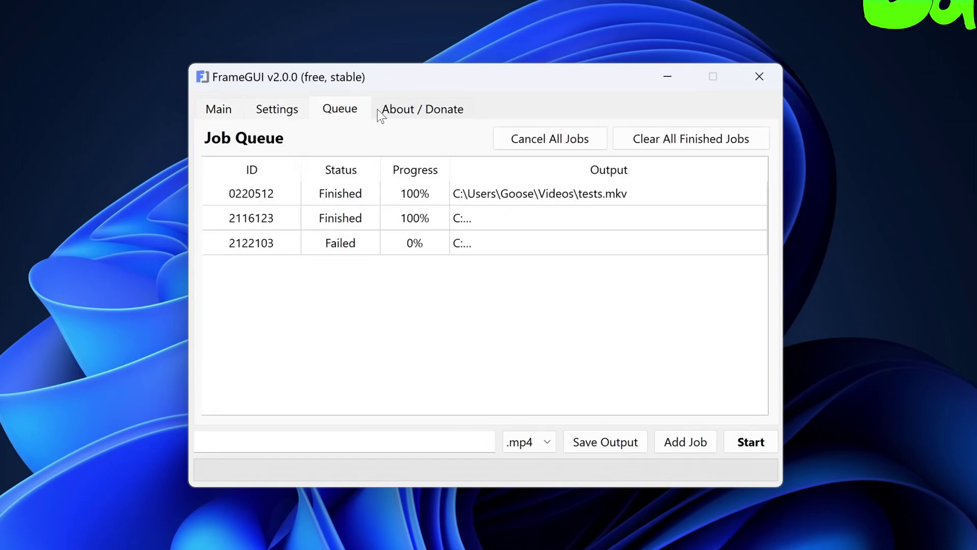
click(400, 111)
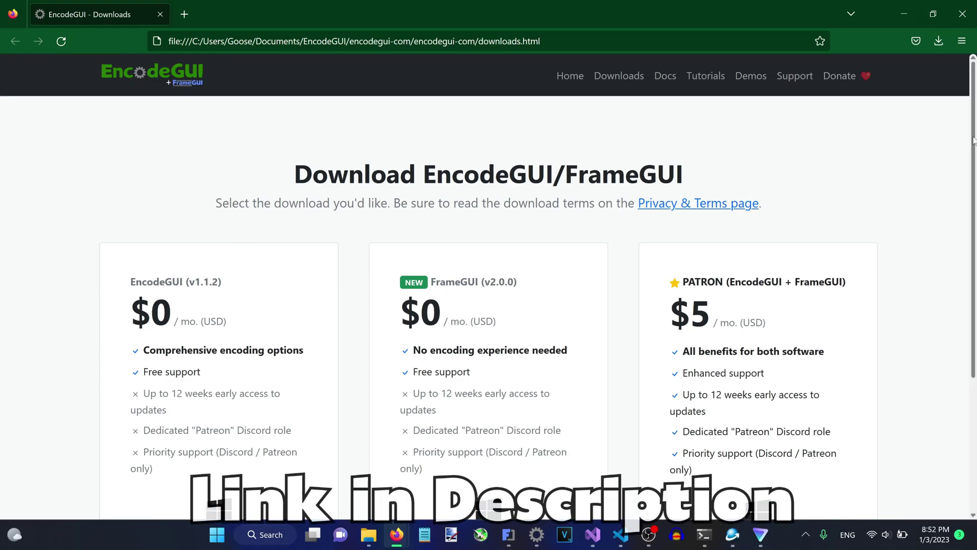
- Scroll down the EncodeGUI downloads page listing the free FrameGUI v2.0.0 release
scroll(974, 158, down, 1)
drag(974, 157, 974, 202)
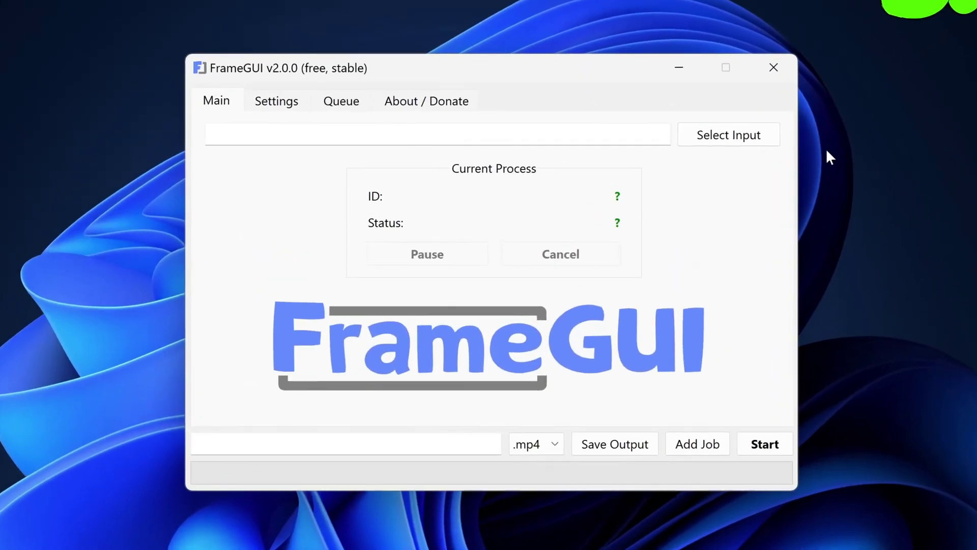
- Load Big_Buck_Bunny_Trailer_1080p from Videos > demo as input, also dropping it in from Explorer
click(771, 143)
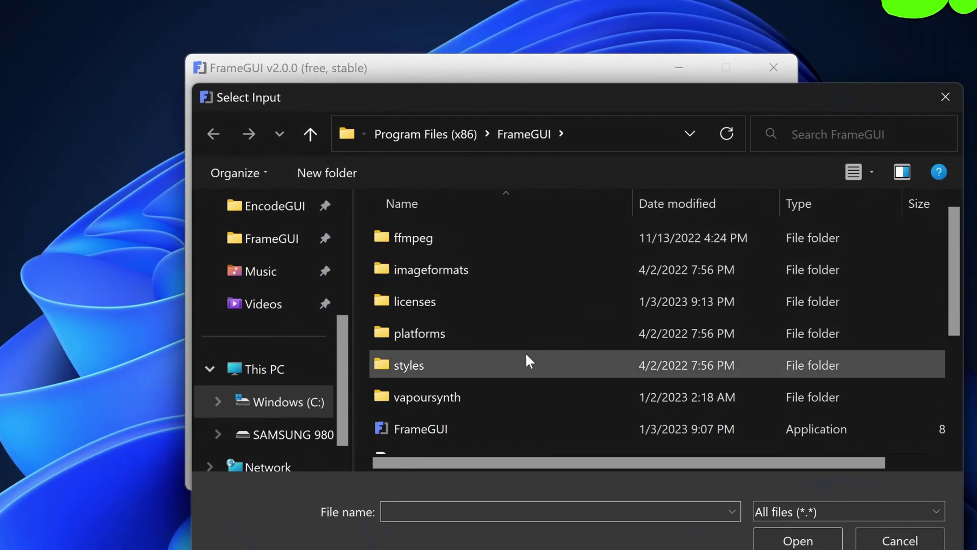
click(233, 299)
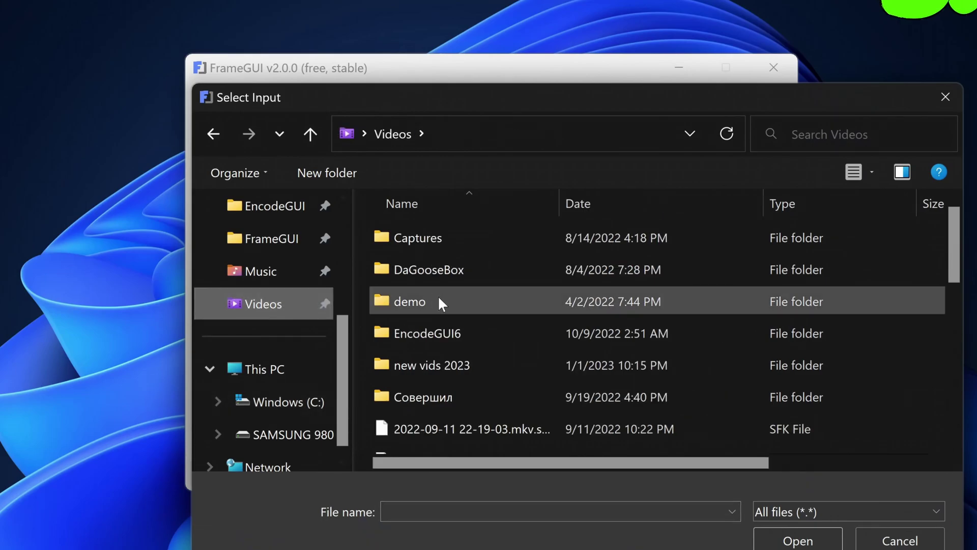
double_click(438, 300)
click(466, 392)
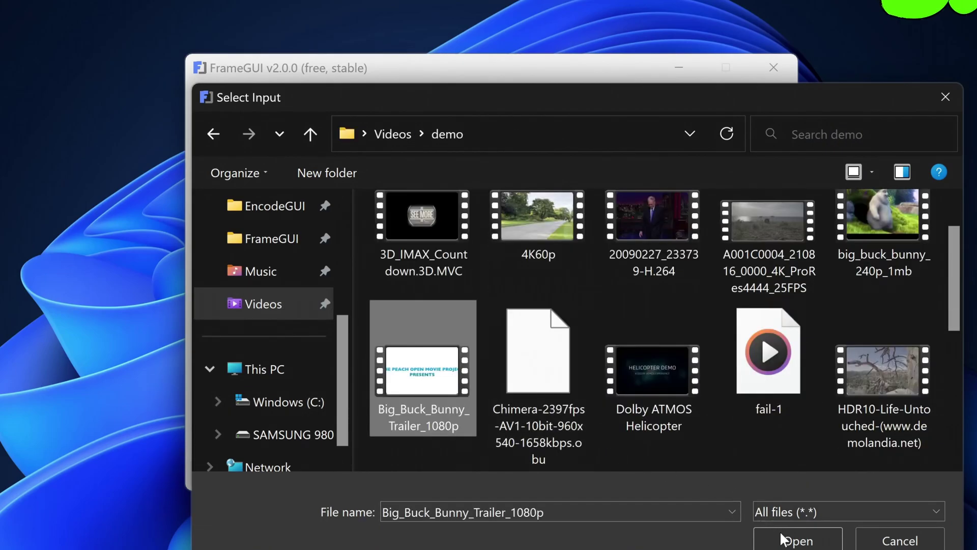
click(797, 539)
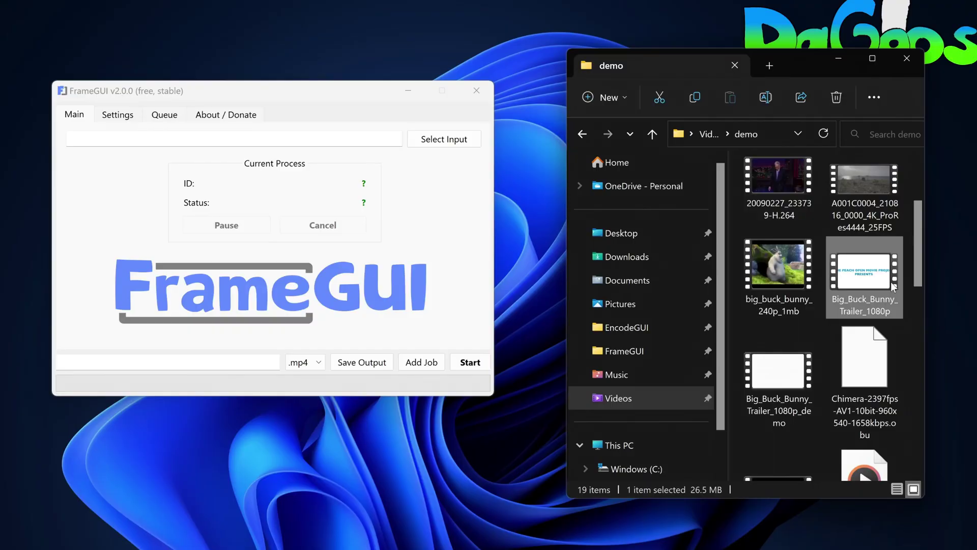
drag(864, 278, 355, 196)
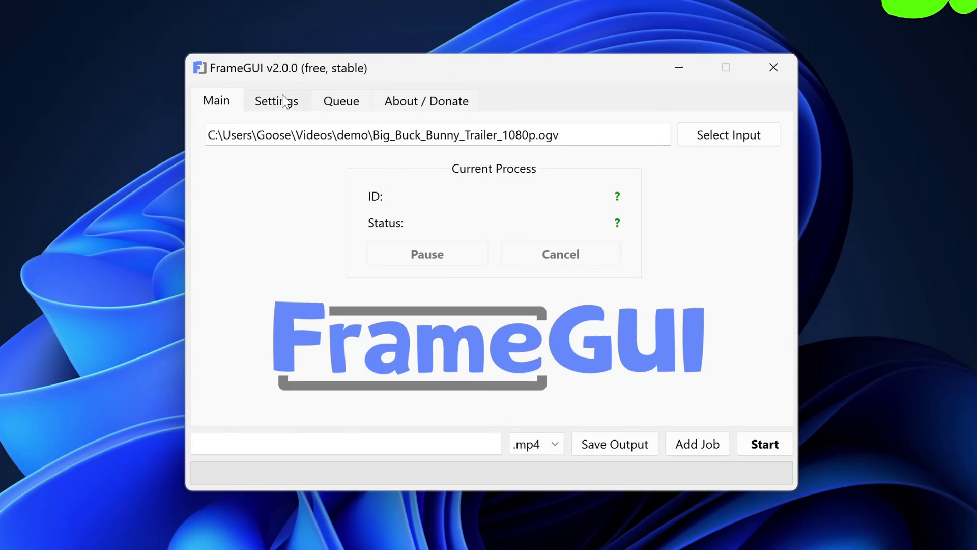
- Keep 'I want a' set to the AVERAGE file size x264 encoding
click(288, 101)
click(397, 159)
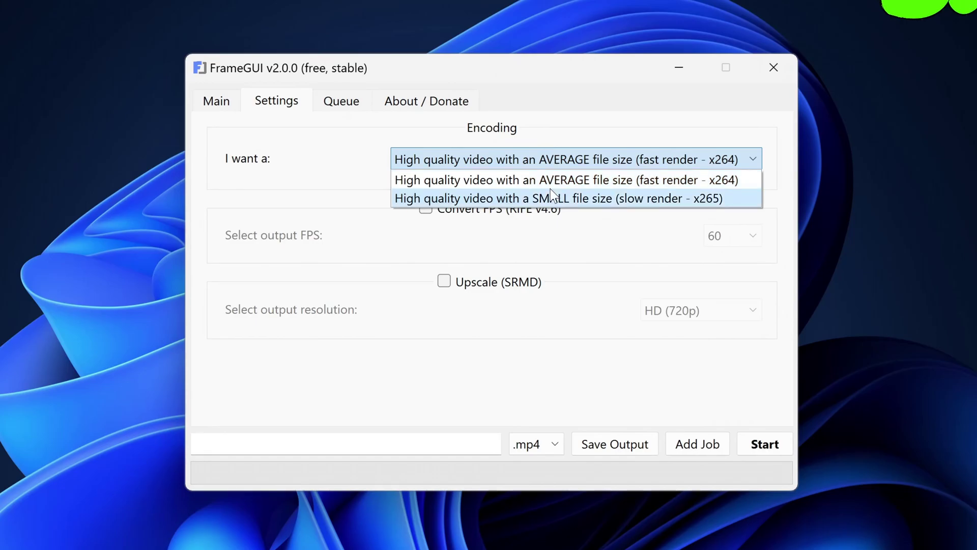
click(560, 180)
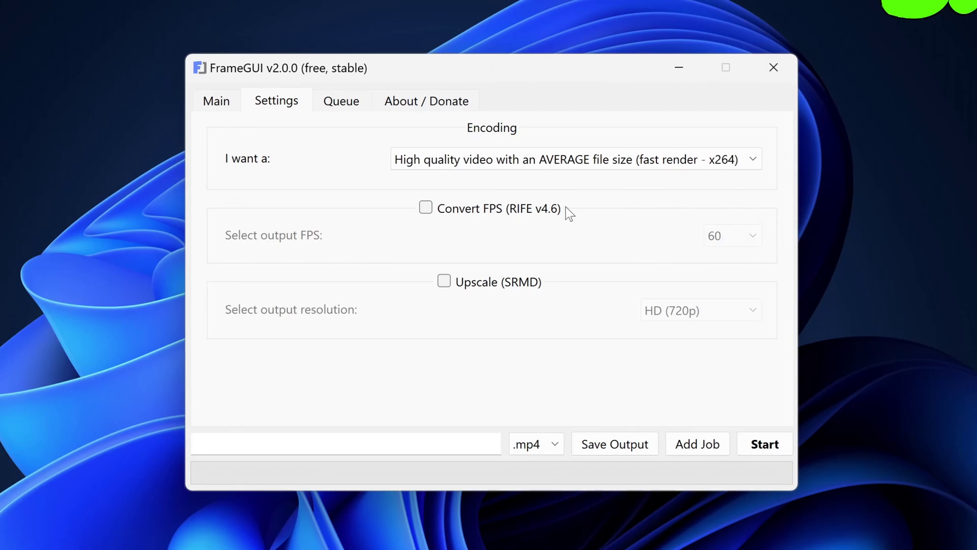
- Enable Convert FPS (RIFE v4.6) with the output frame rate left at 60
click(566, 207)
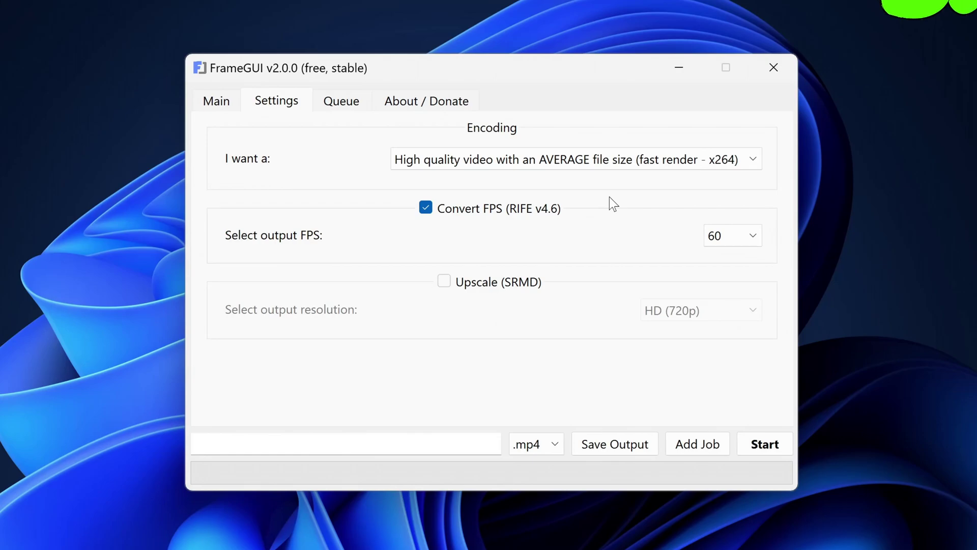
click(727, 237)
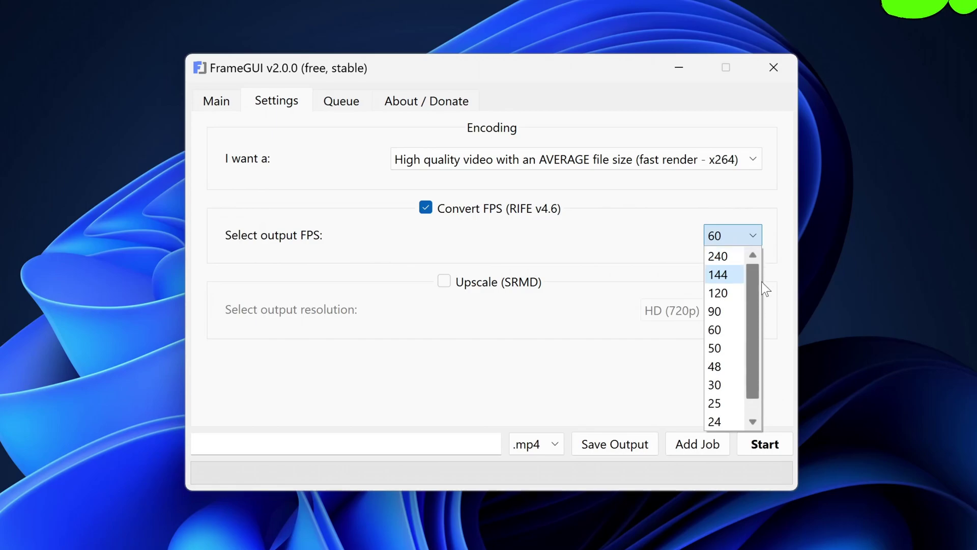
click(776, 249)
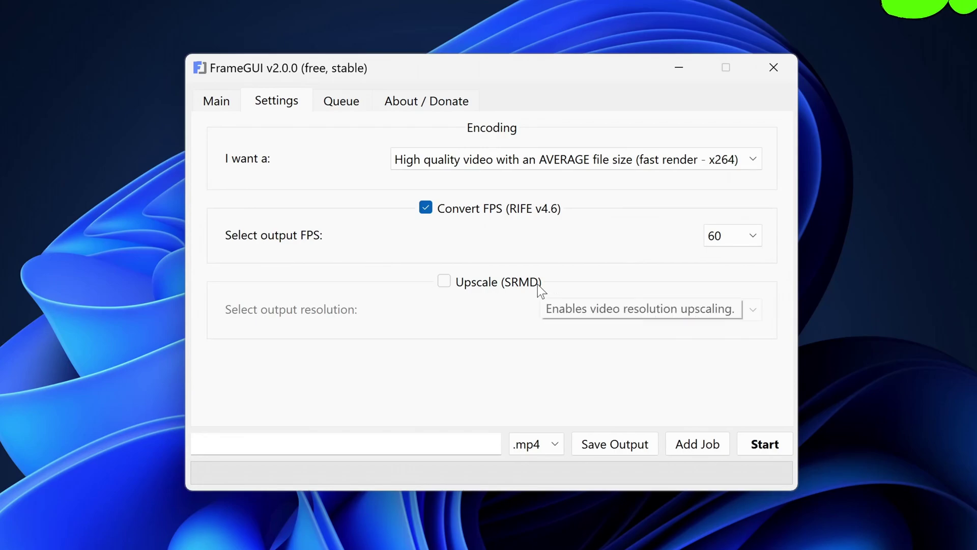
- Turn off Convert FPS and set Upscale (SRMD) resolution to QHD (1440p), leaving upscaling unticked
click(532, 211)
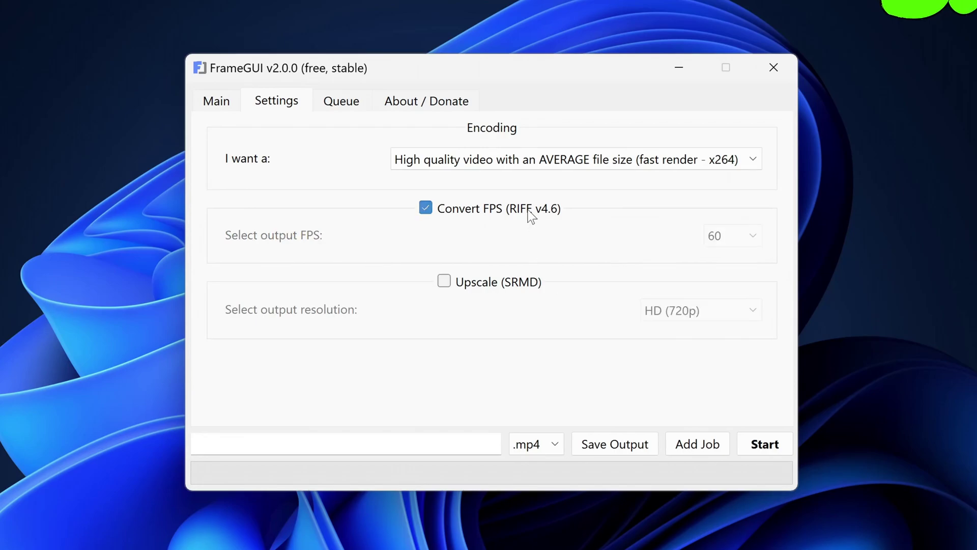
click(526, 285)
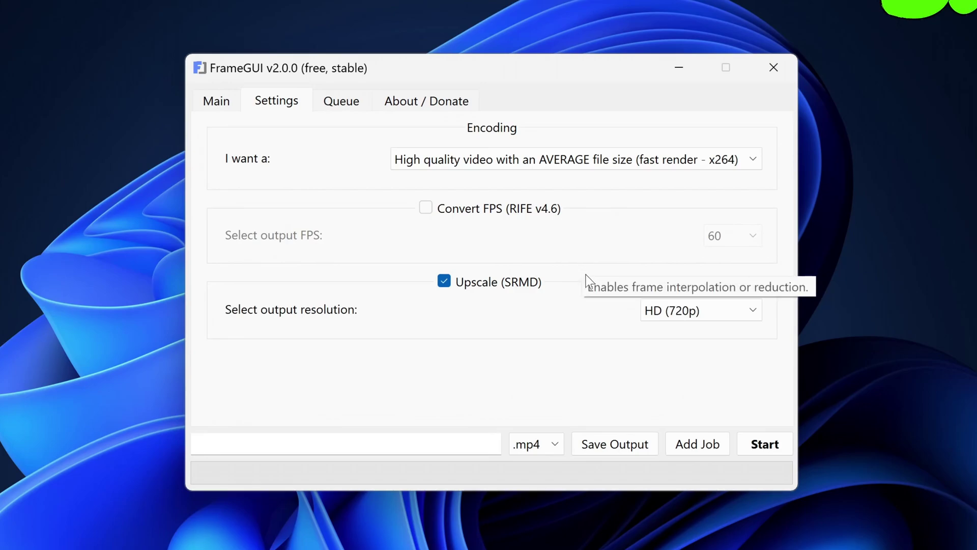
click(672, 311)
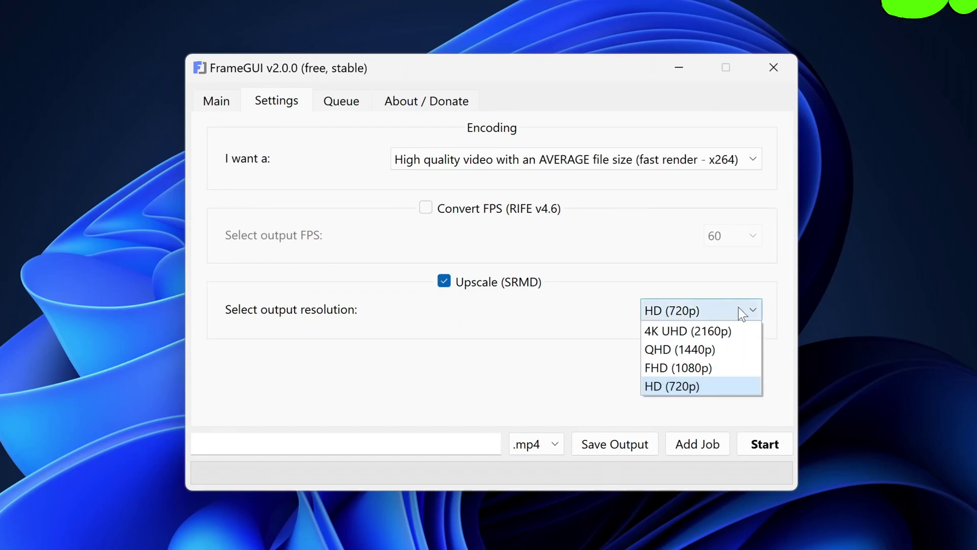
click(746, 350)
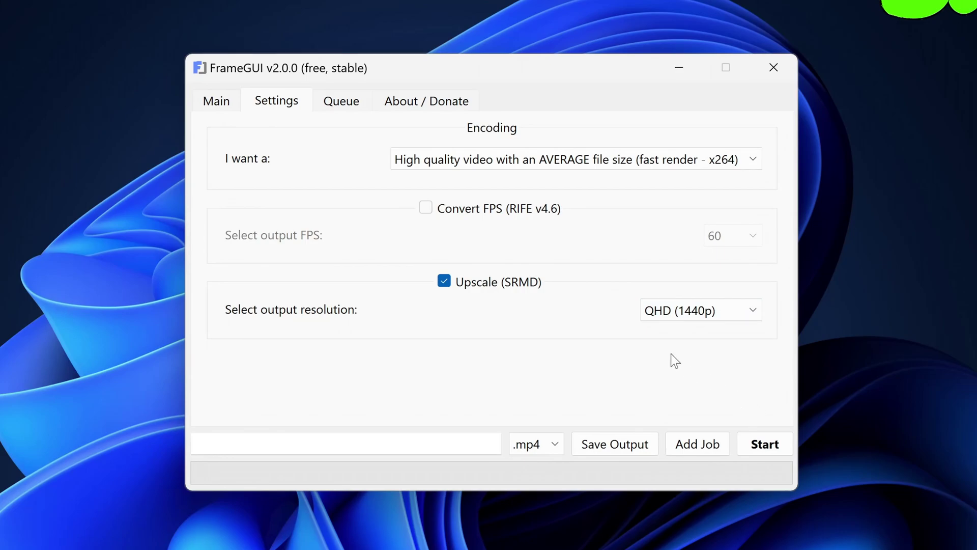
click(476, 281)
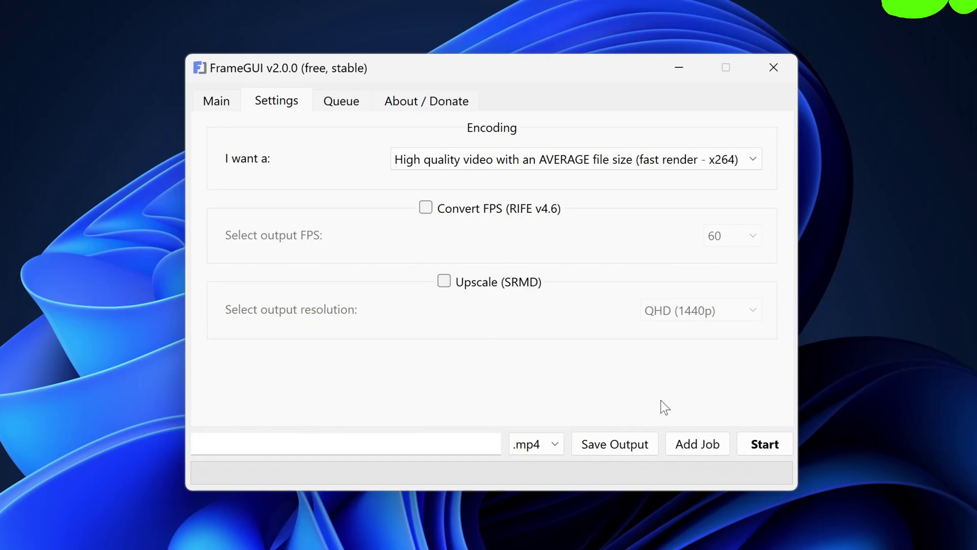
- Save the output as Big_Buck_Bunny_Trailer_1080p_demo by appending _demo to the name
click(651, 445)
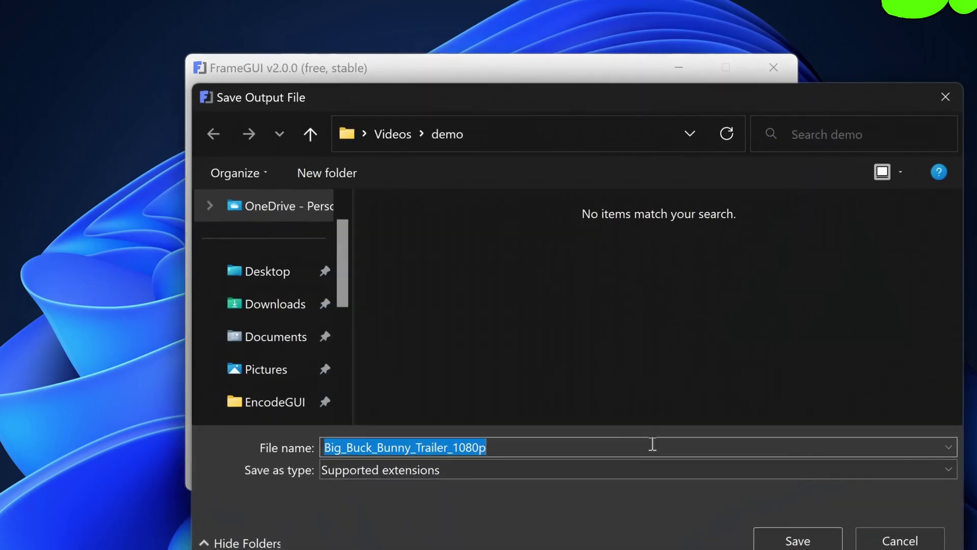
click(608, 447)
text(_demo)
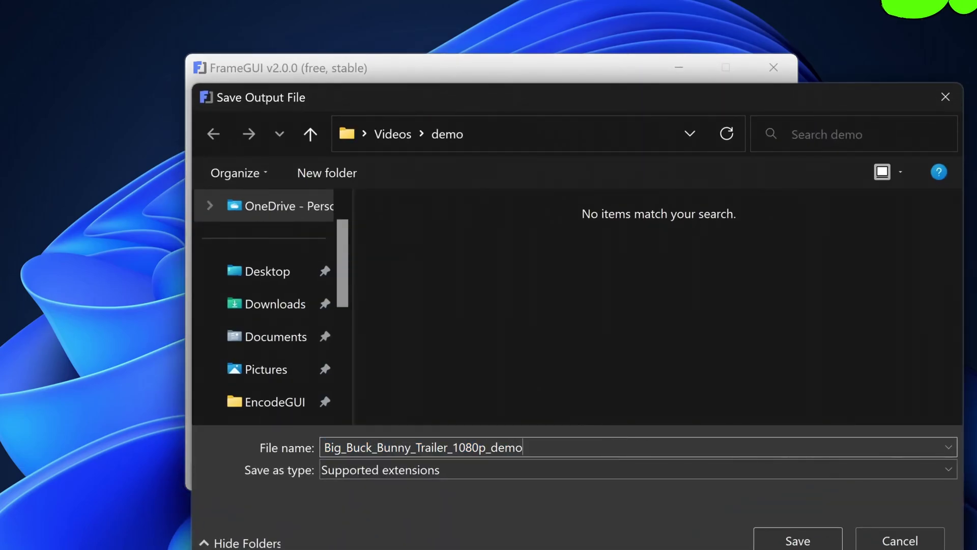
click(799, 540)
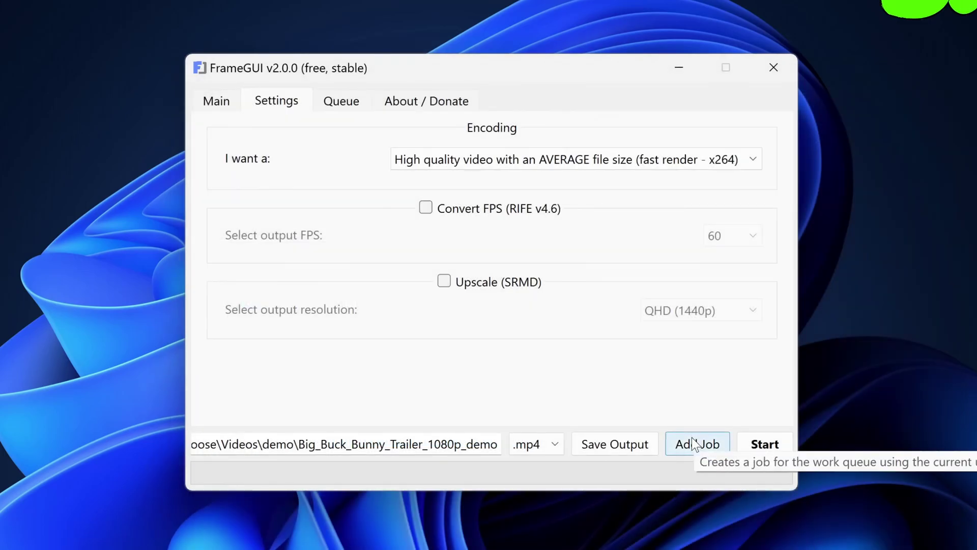
- Set the output format to .mkv and add the job to the queue
click(554, 443)
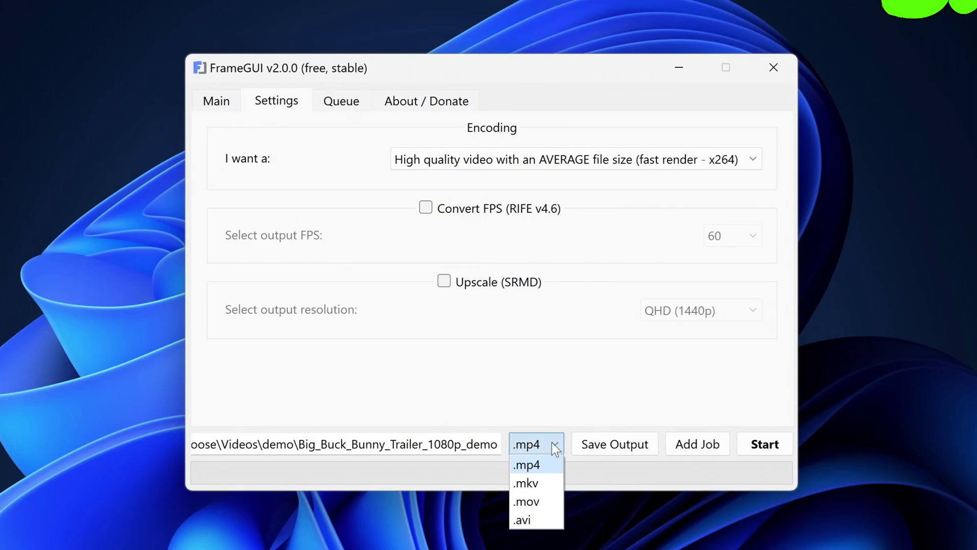
click(540, 483)
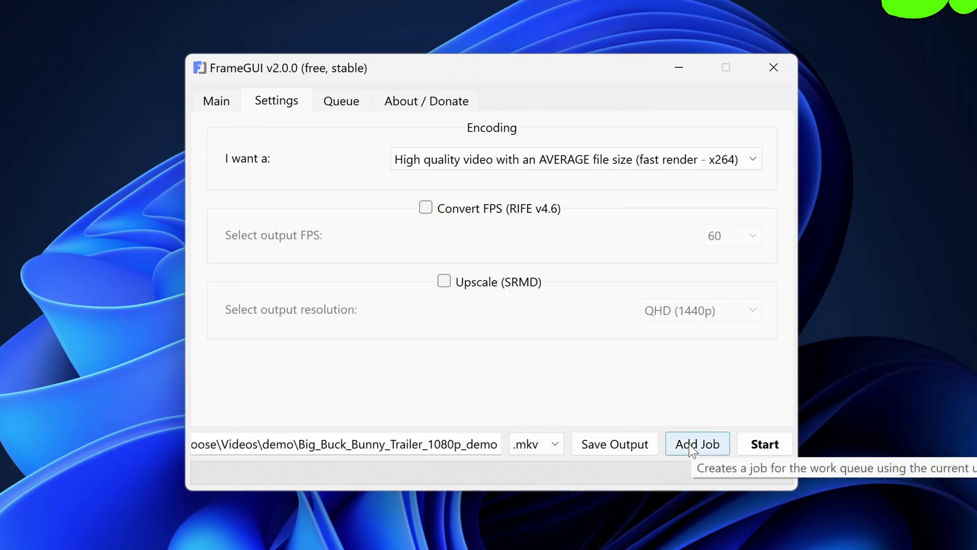
click(691, 447)
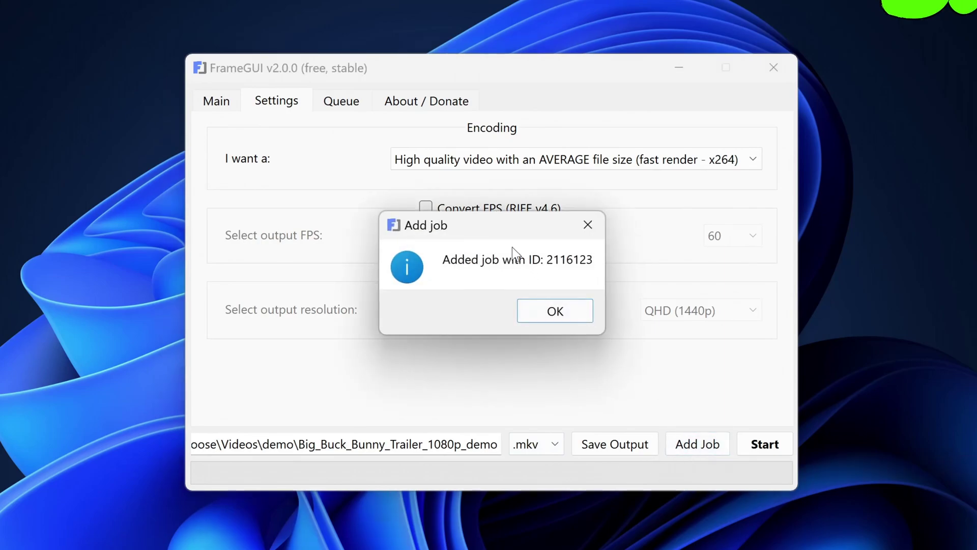
- Start rendering job 2116123, check its progress in the Queue, then run the queue again
click(561, 312)
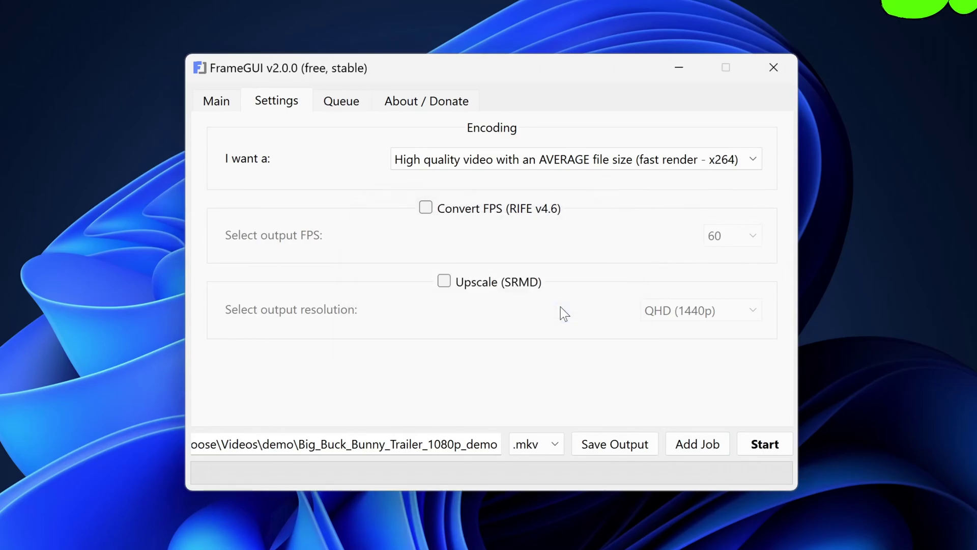
click(783, 443)
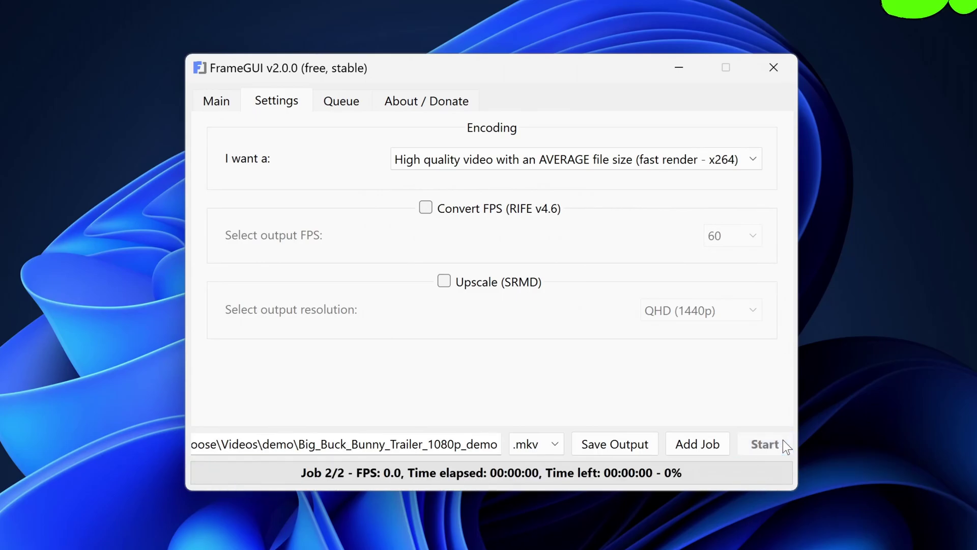
click(340, 101)
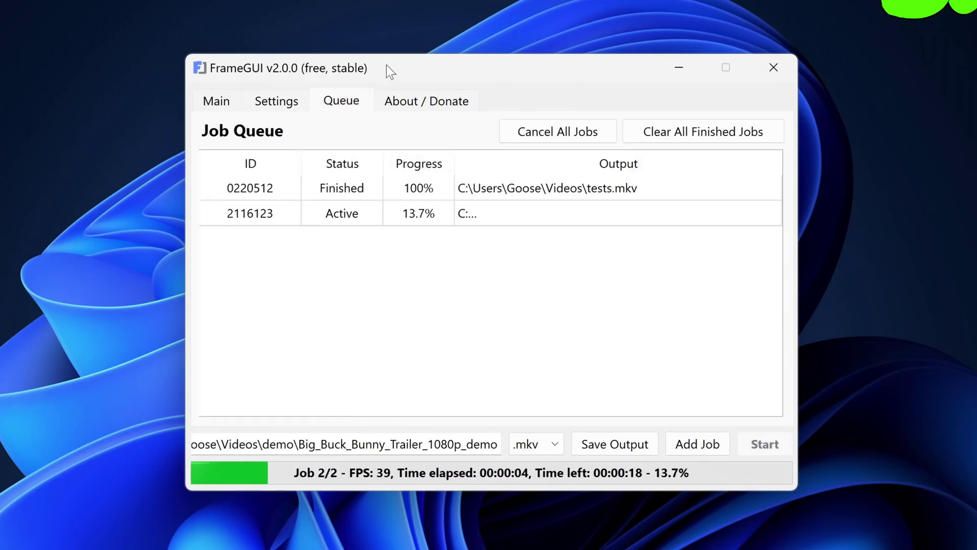
right_click(390, 210)
click(230, 96)
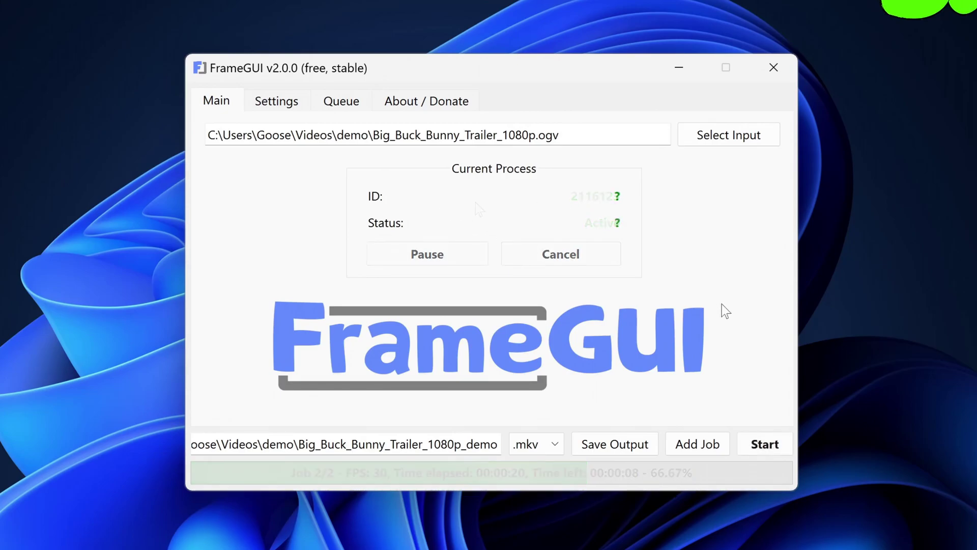
click(749, 443)
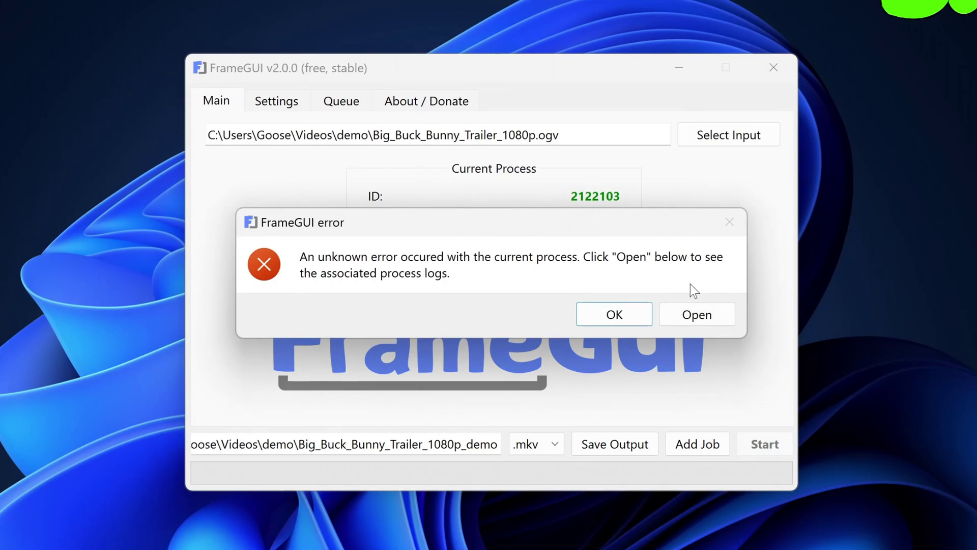
- Dismiss the error and done notices, then open failed job 2122103's logs path from the Queue
click(633, 316)
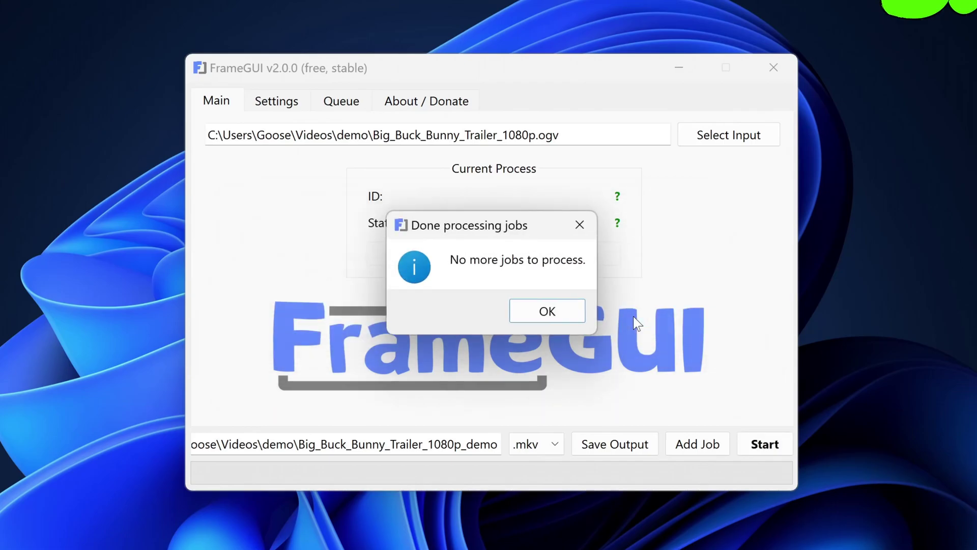
click(530, 308)
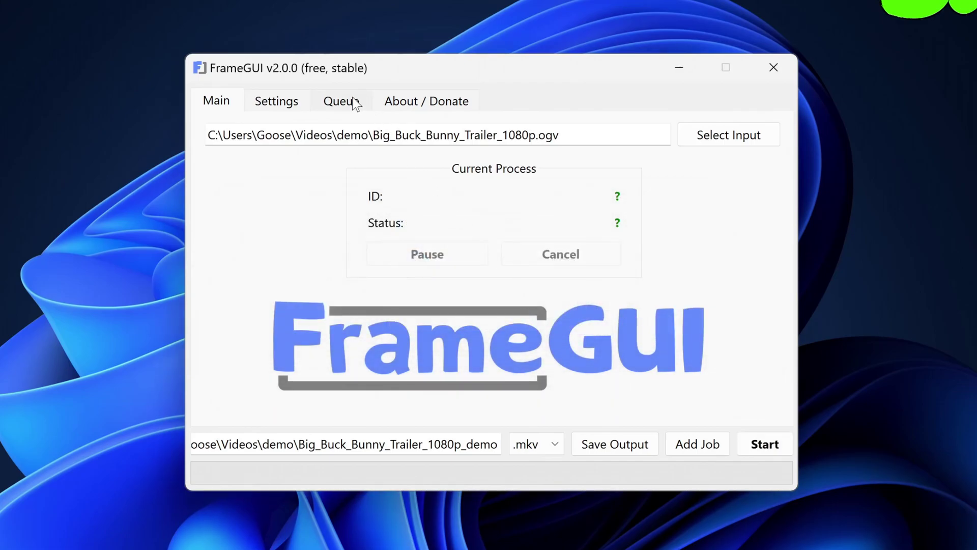
click(339, 101)
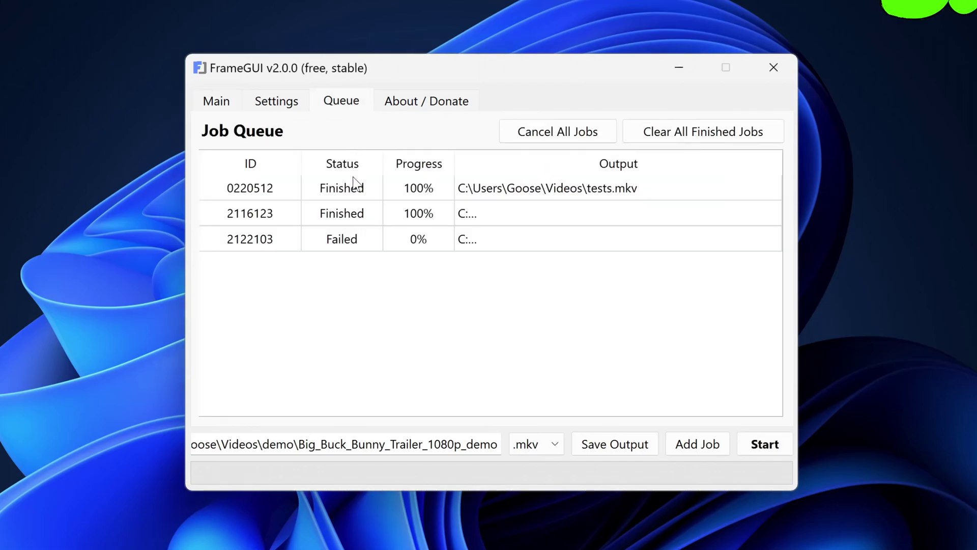
right_click(375, 242)
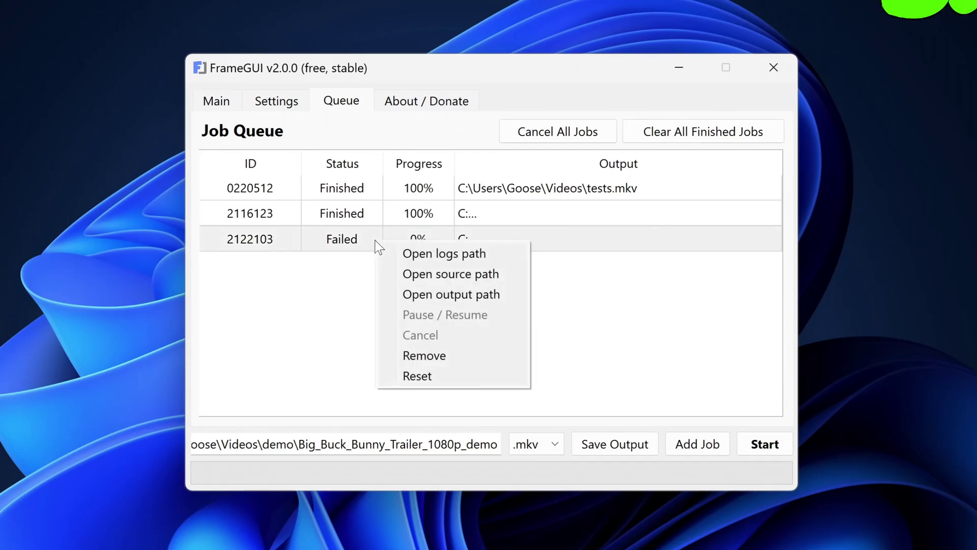
click(426, 254)
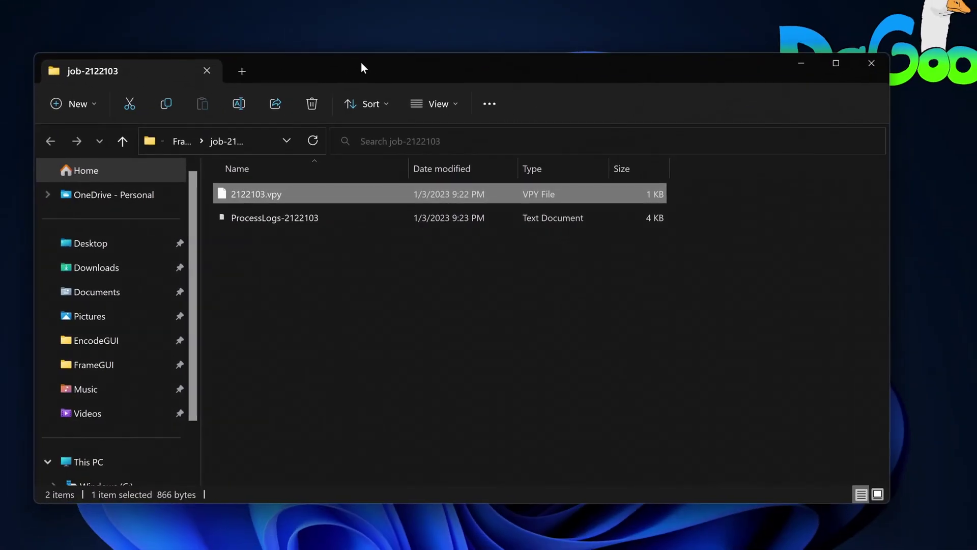
- Reposition the Explorer window showing 2122103.vpy and ProcessLogs-2122103
drag(361, 62, 386, 68)
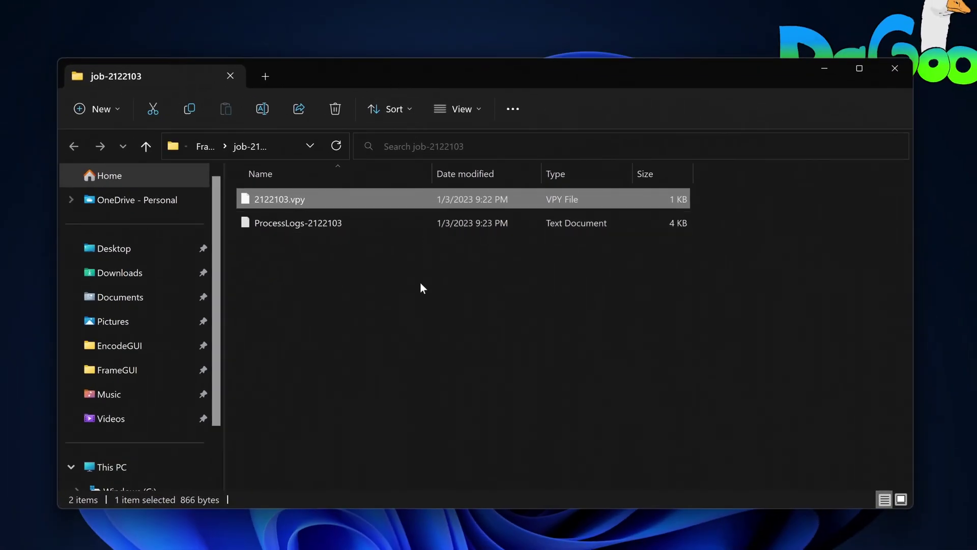